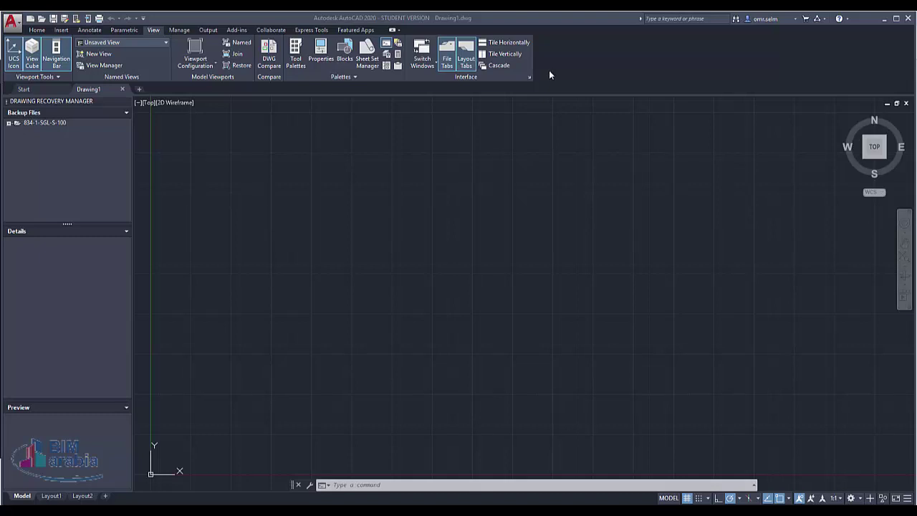
Focus the AutoCAD window and type the CUI command at the prompt
left_click(549, 70)
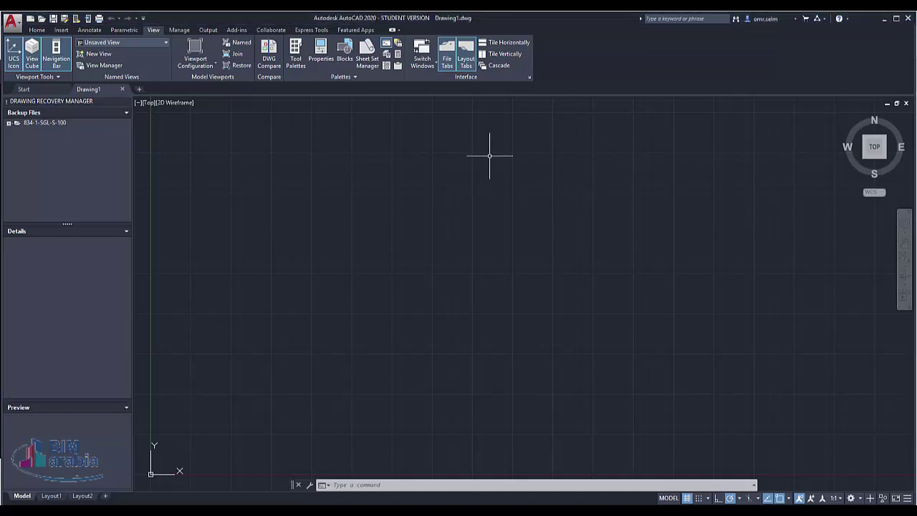
type("cui")
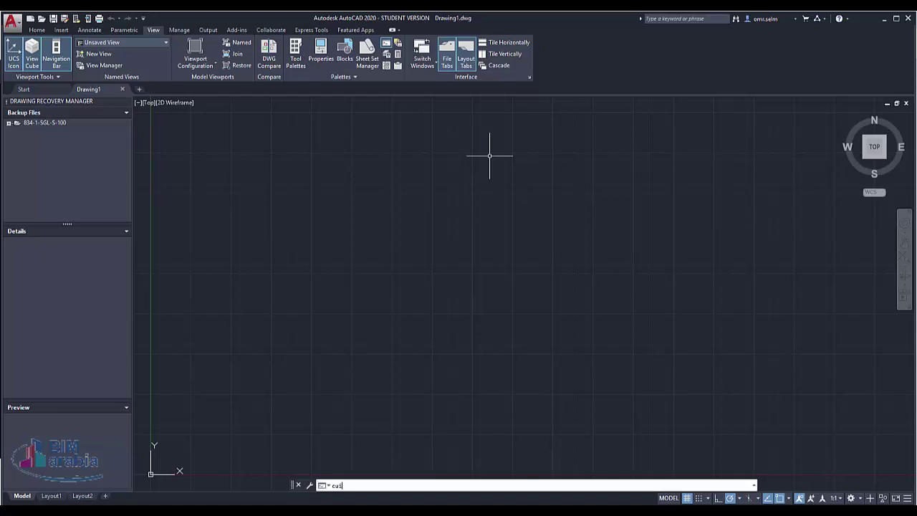
Open Customize User Interface, move it up-left, and view the Workspaces and Ribbon descriptions
key("Return")
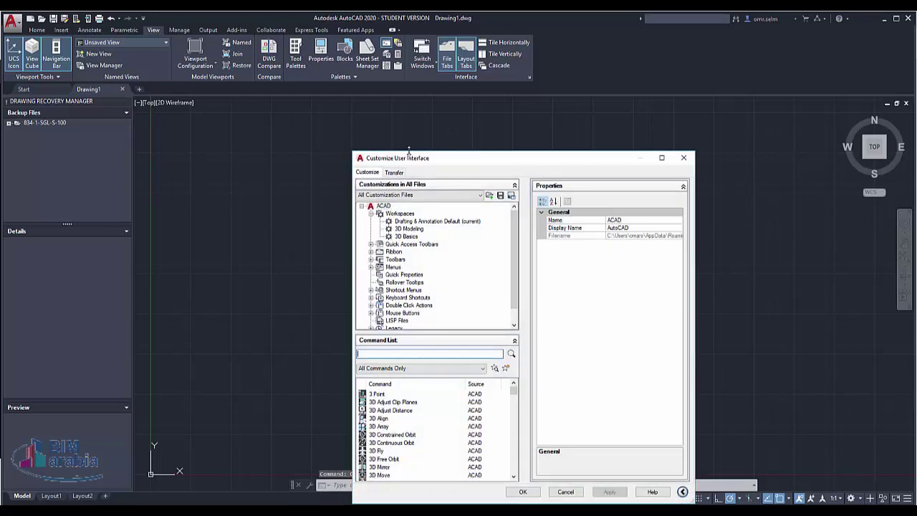
left_click_drag(432, 160, 383, 86)
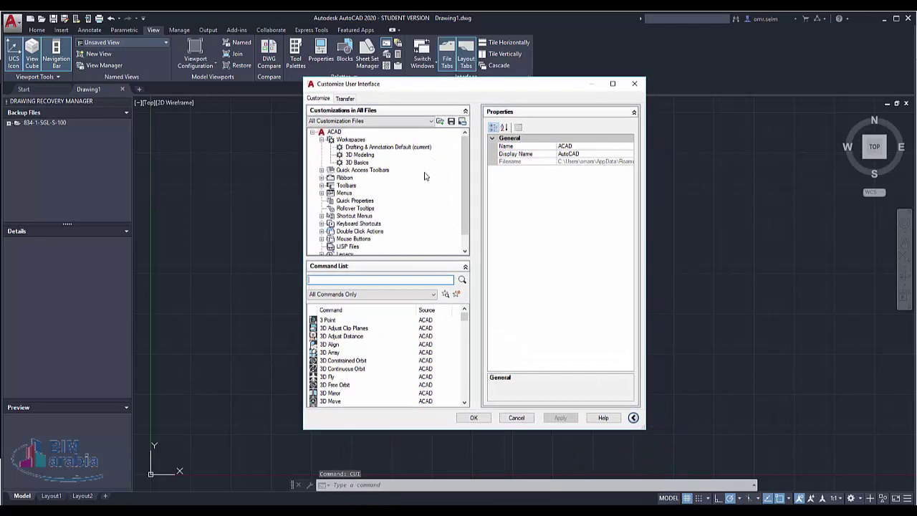
left_click(351, 140)
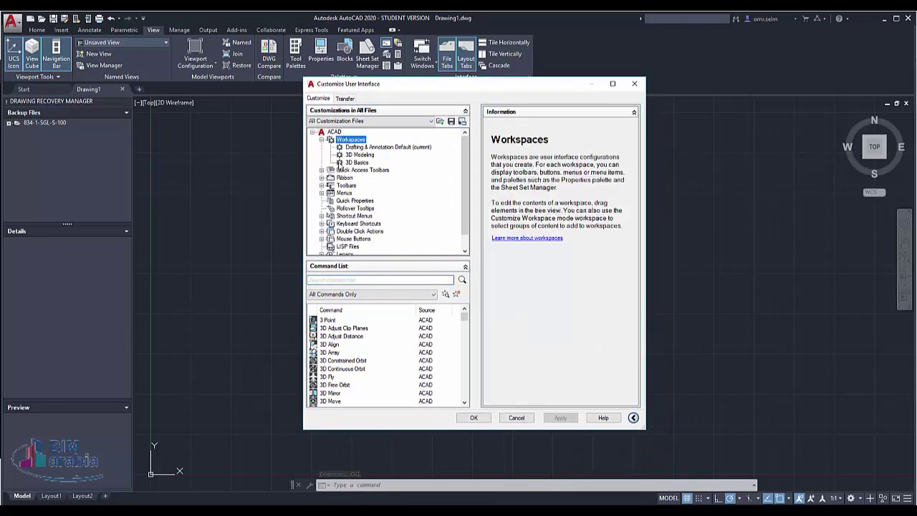
left_click(344, 178)
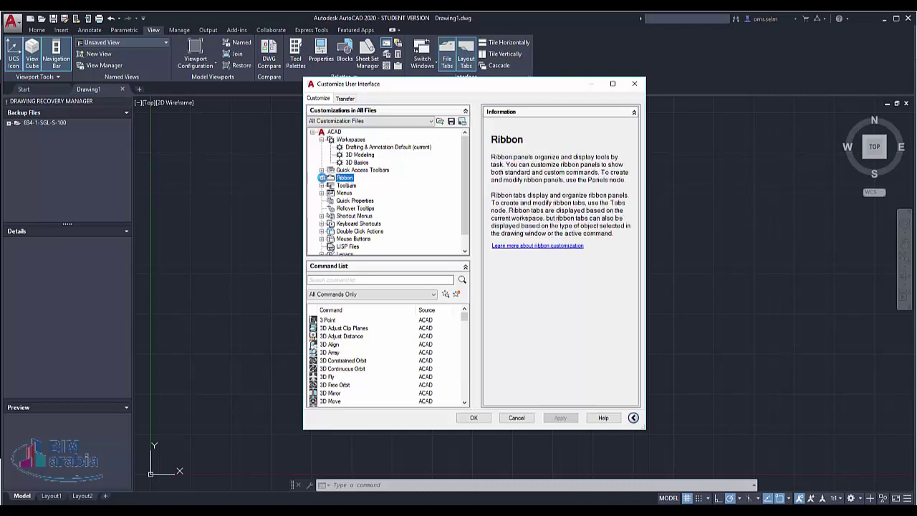
left_click(322, 177)
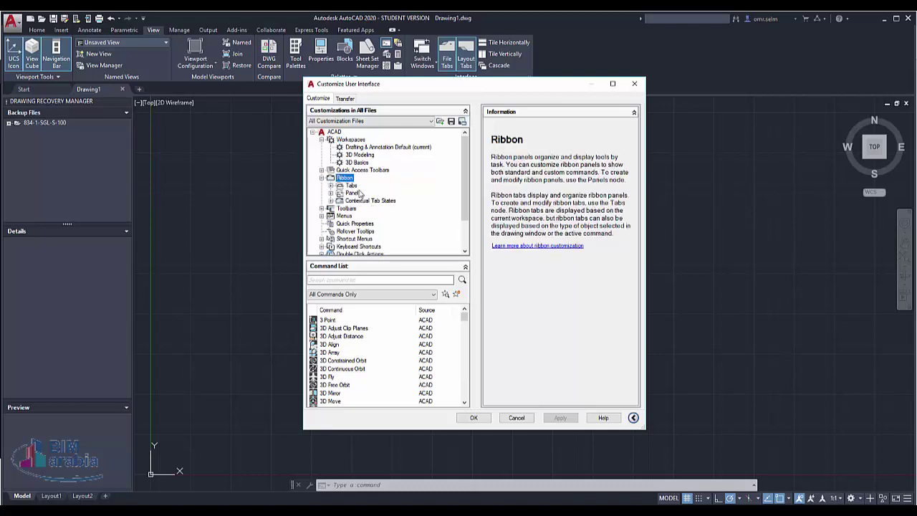
left_click(351, 185)
left_click(353, 193)
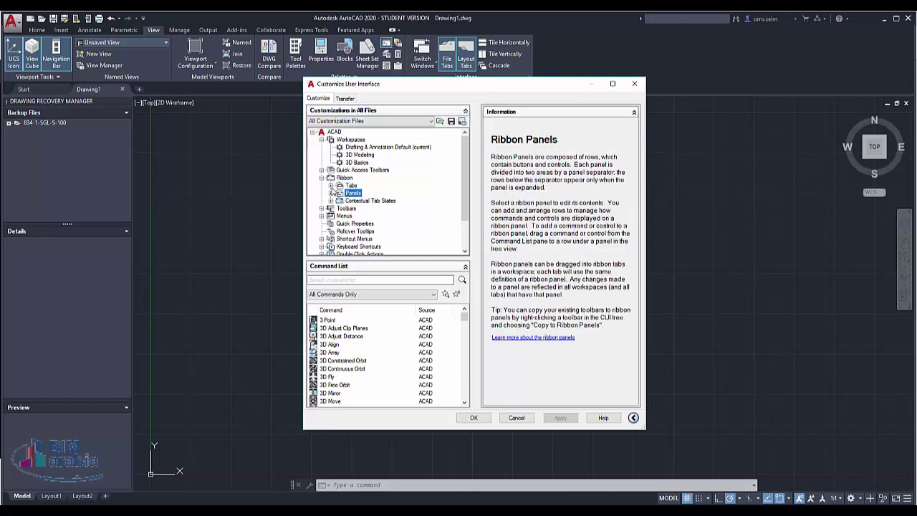
Browse the ribbon Tabs and Panels lists, then expand Toolbars to show the existing toolbars
left_click(330, 186)
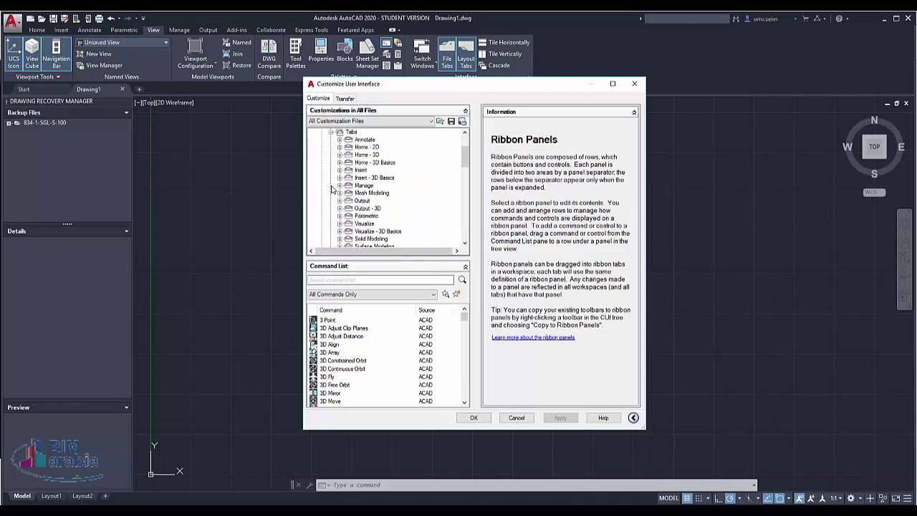
scroll(369, 158, "down", 1)
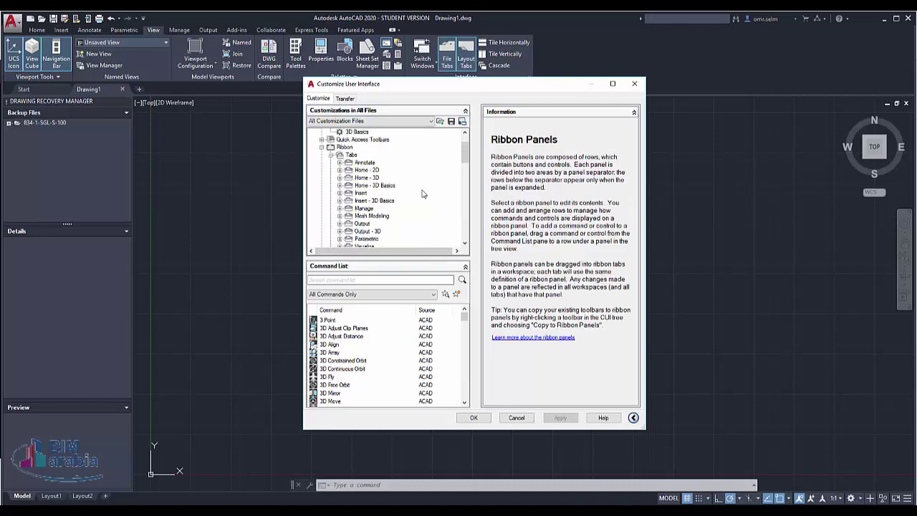
left_click(350, 154)
left_click(331, 155)
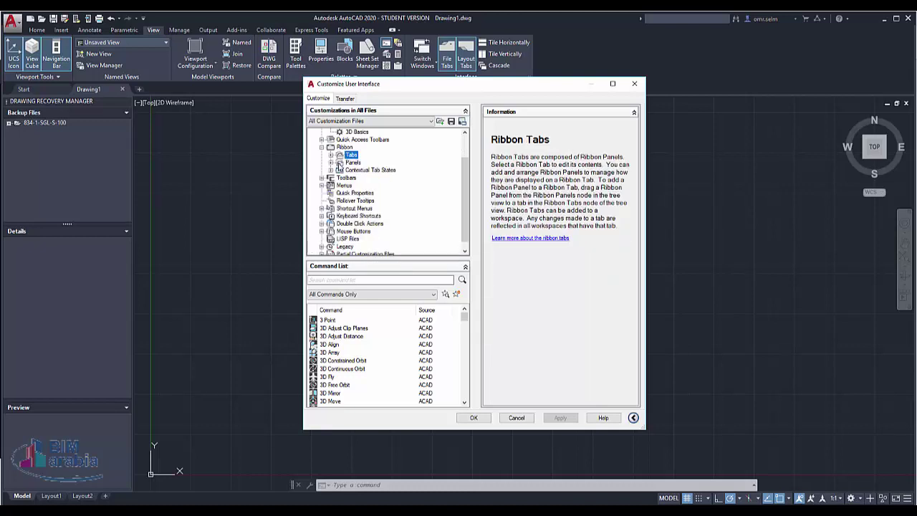
left_click(352, 163)
double_click(348, 163)
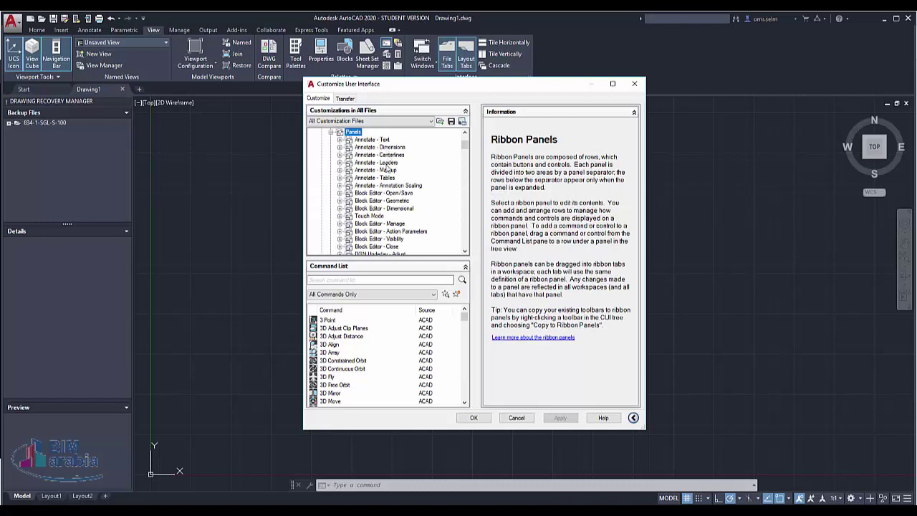
scroll(373, 191, "up", 3)
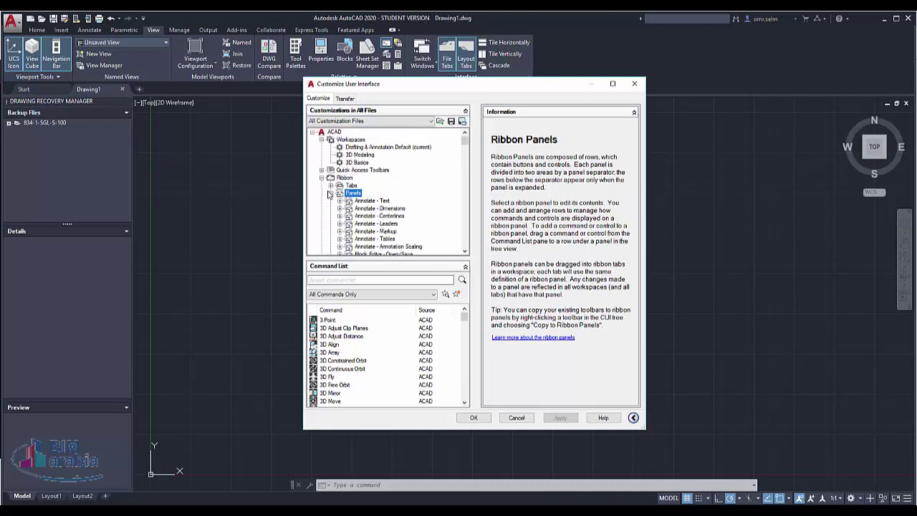
left_click(330, 194)
left_click(347, 209)
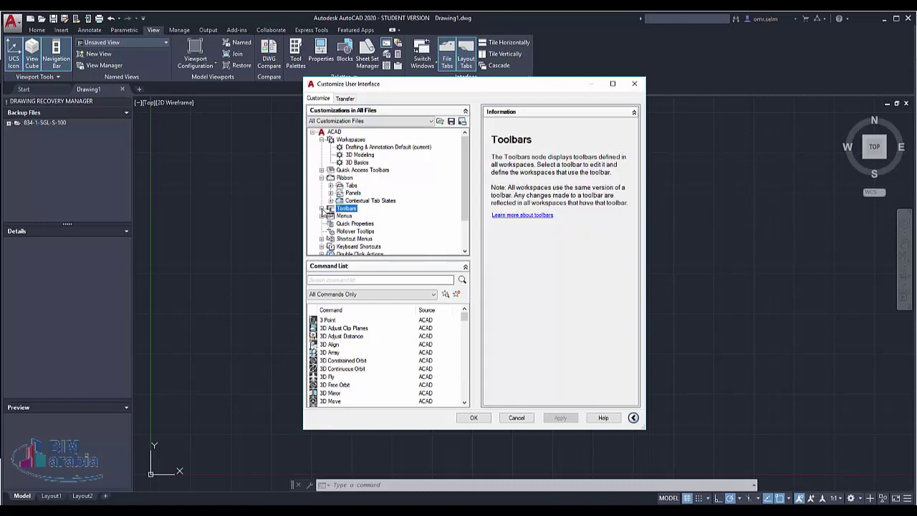
left_click(321, 208)
Create a new toolbar, Toolbar1, and rename it BIMarabia
right_click(347, 135)
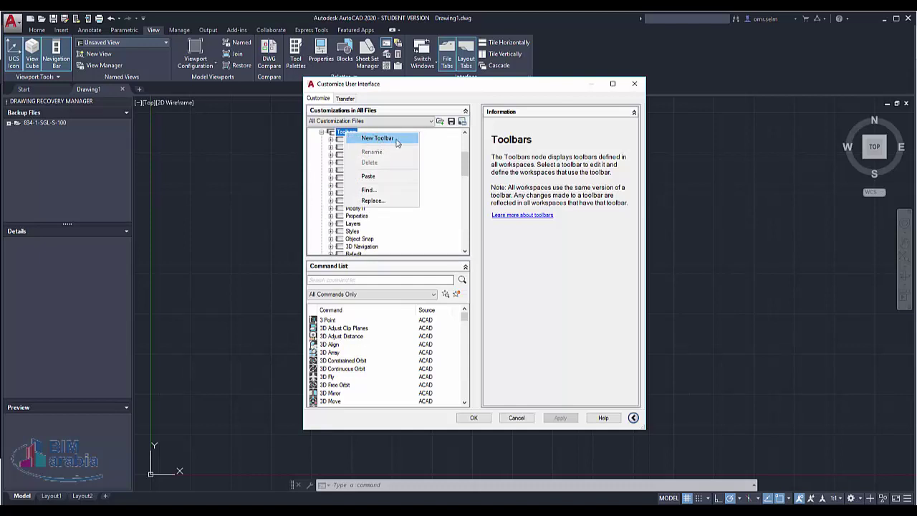
left_click(373, 138)
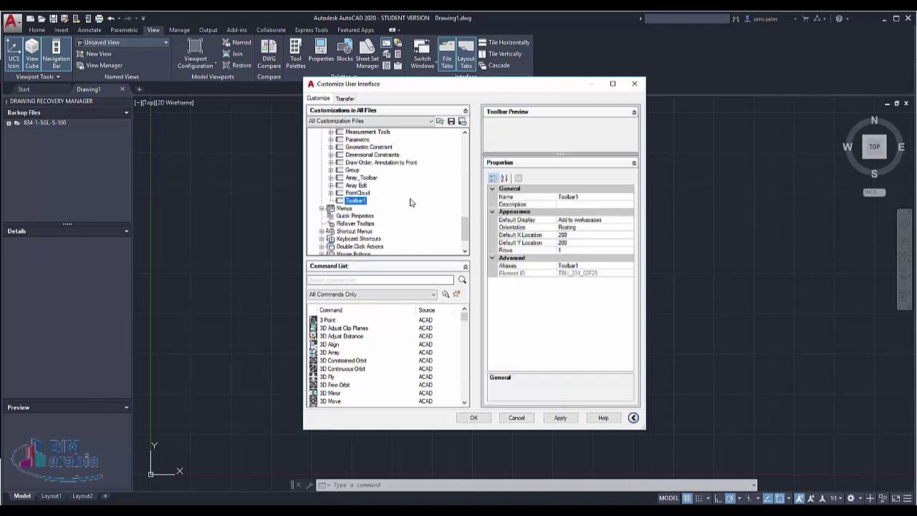
left_click(357, 178)
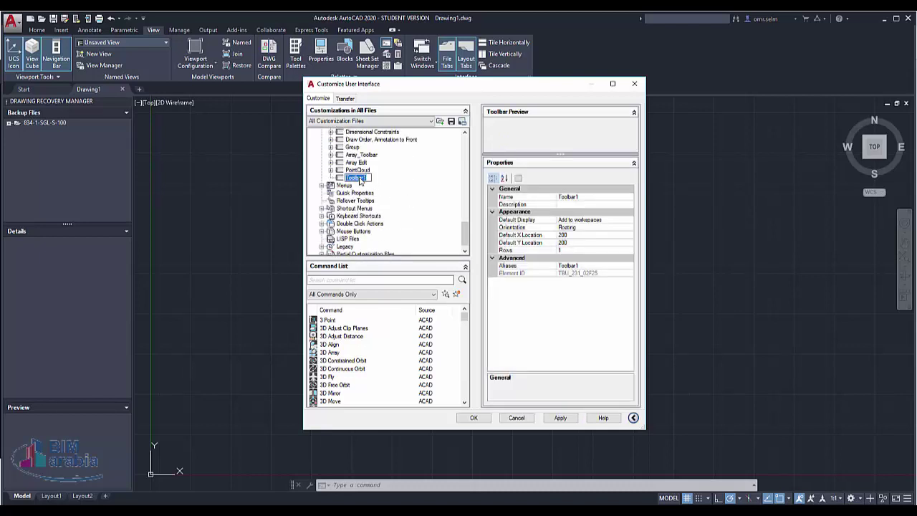
type("BIM")
type("arabia")
key("Return")
Add 3 Point and, after searching 'cop', the Copy command to the BIMarabia toolbar
left_click(330, 321)
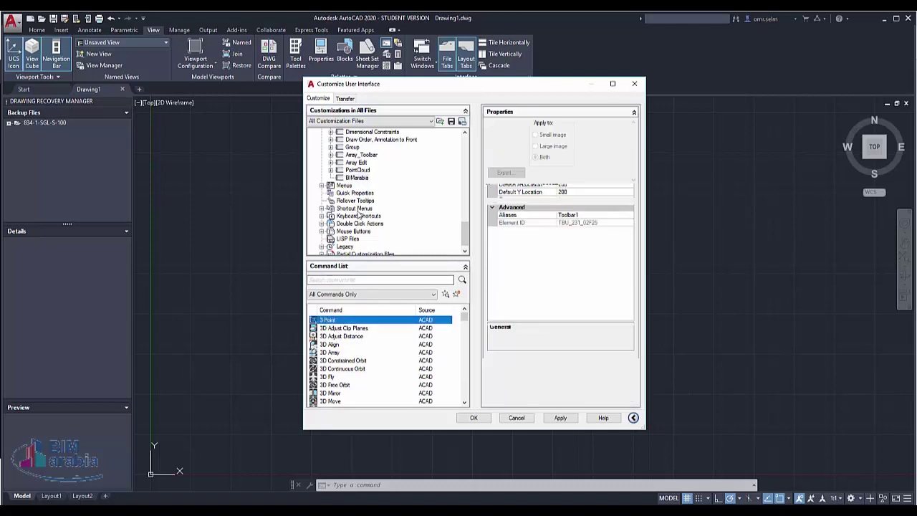
left_click_drag(359, 215, 357, 179)
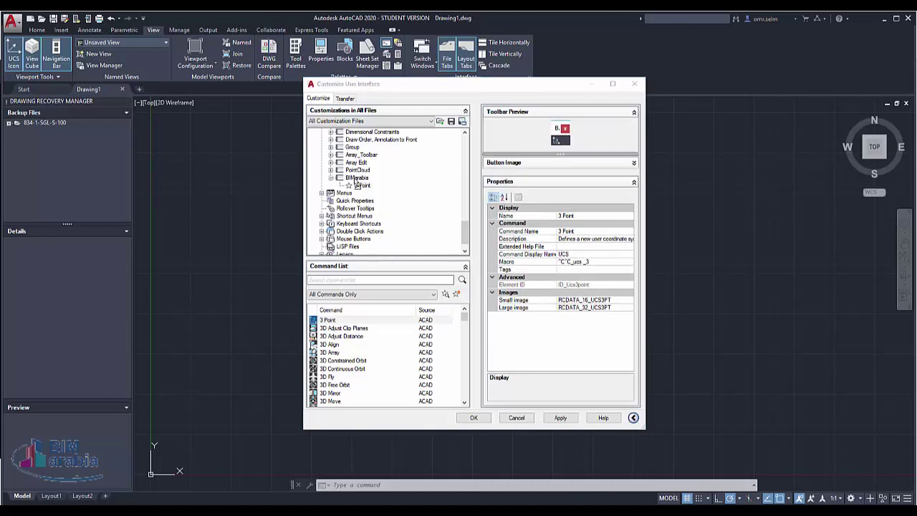
left_click(340, 279)
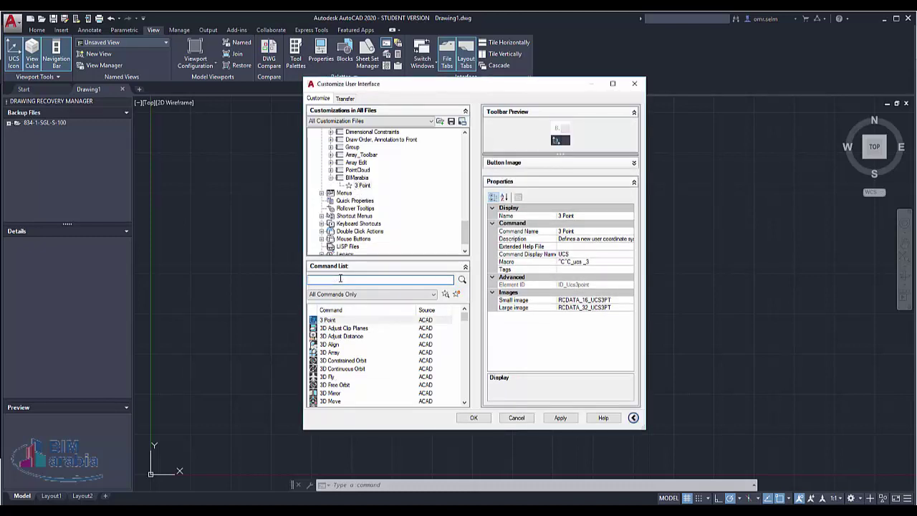
type("cop")
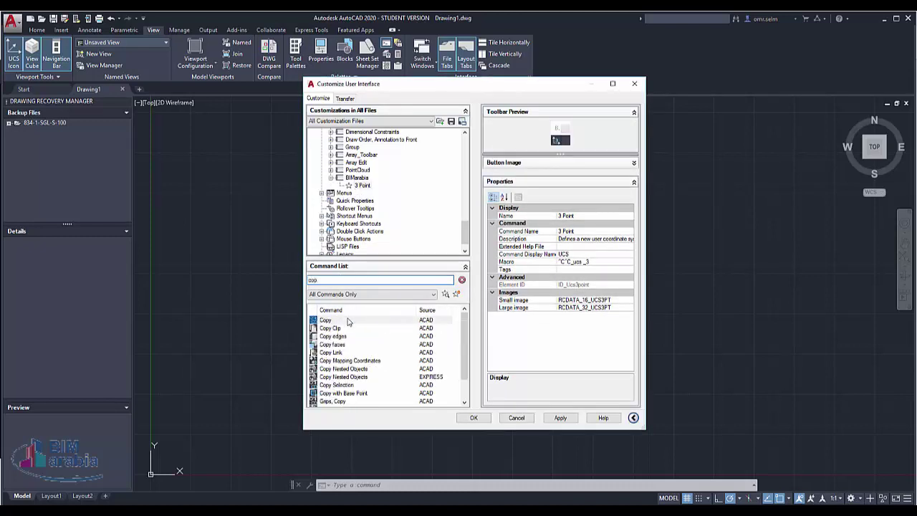
left_click_drag(349, 321, 359, 170)
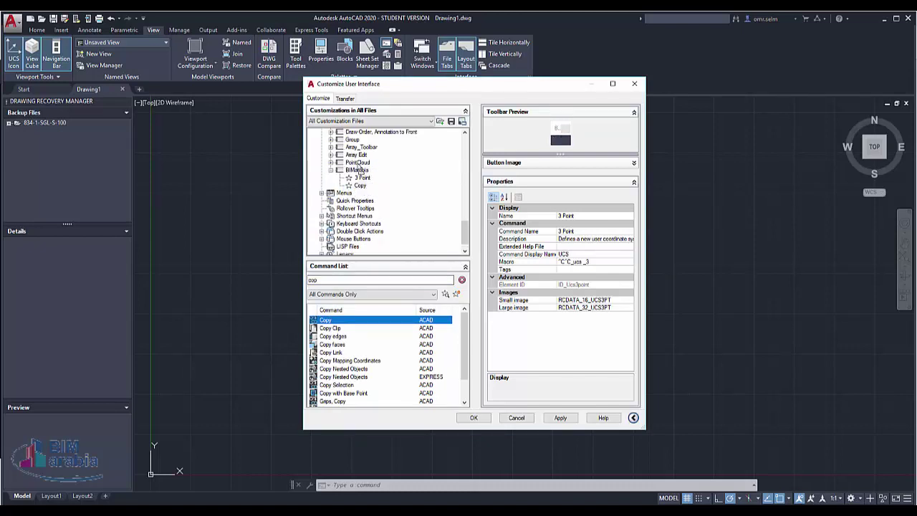
left_click(356, 170)
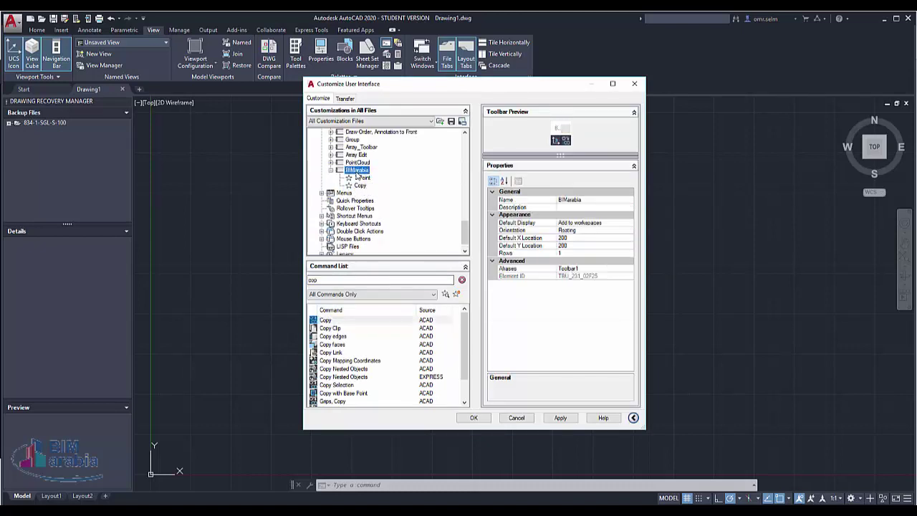
Add a new flyout, Toolbar2, to the BIMarabia toolbar
right_click(357, 175)
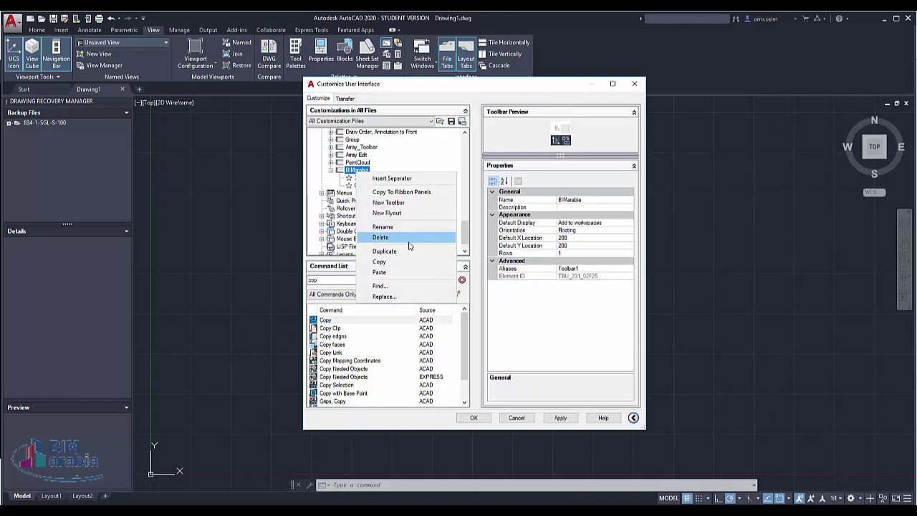
left_click(386, 213)
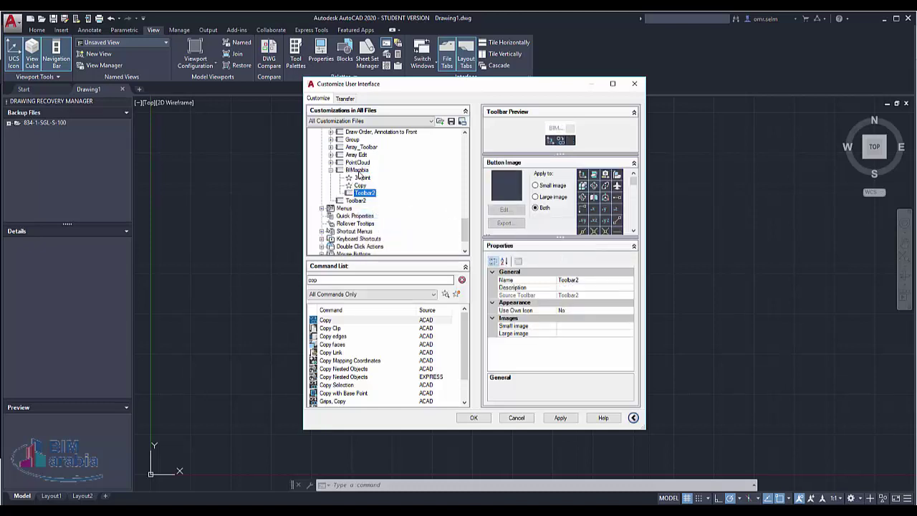
right_click(358, 172)
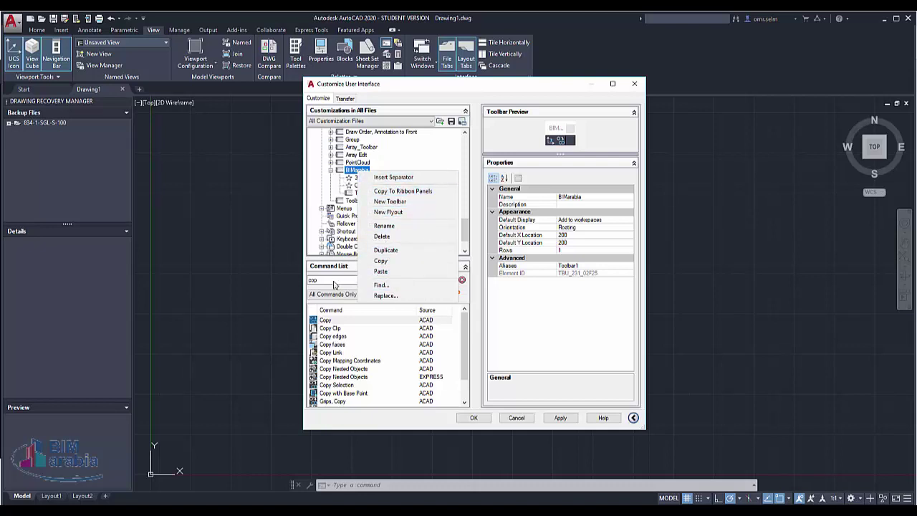
left_click(482, 322)
Inspect the 3 Point button's macro in the Long String Editor
left_click(362, 179)
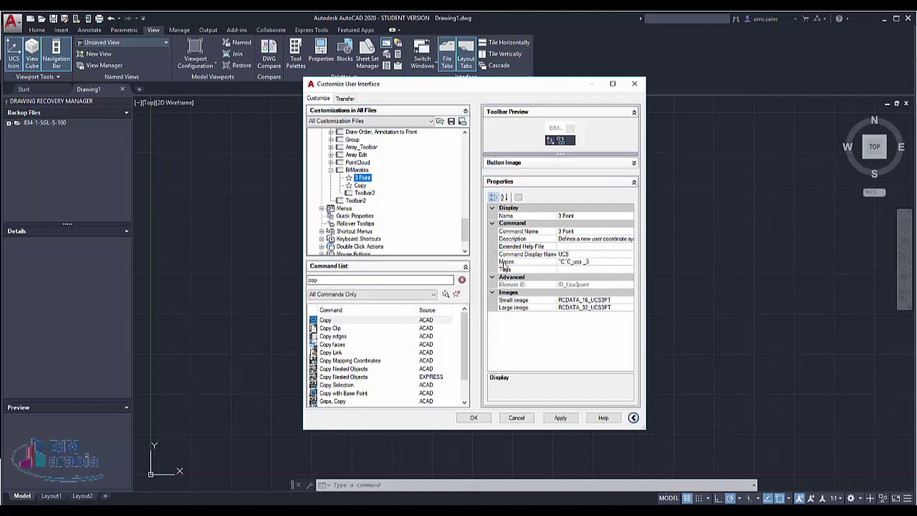
left_click(607, 261)
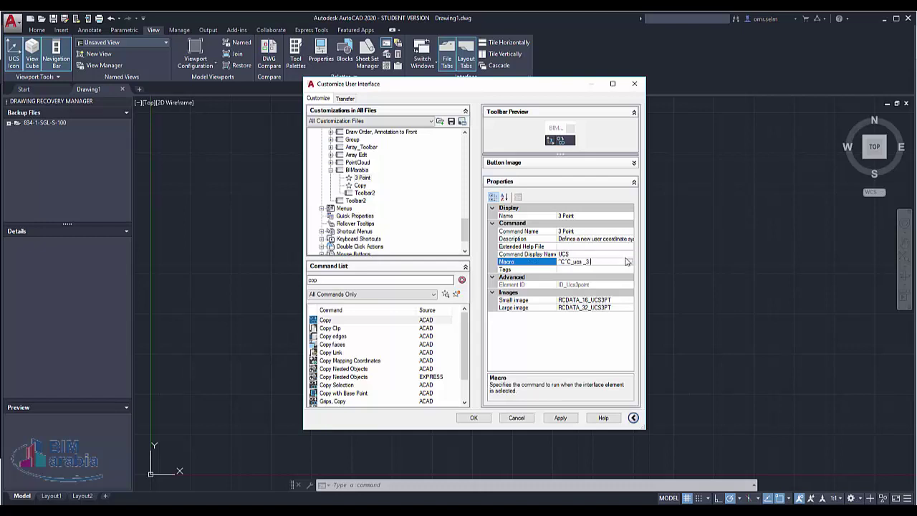
left_click(628, 262)
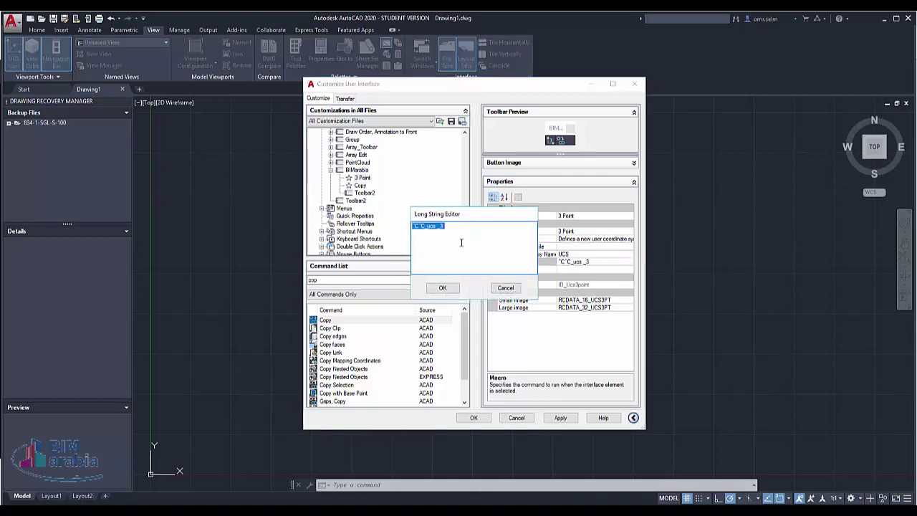
left_click(504, 288)
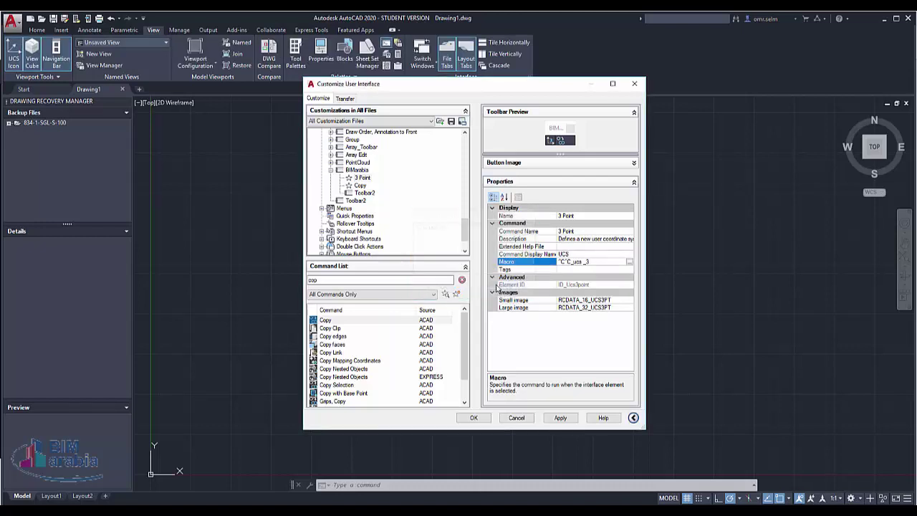
Duplicate the 3 Point button on the BIMarabia toolbar
left_click(359, 177)
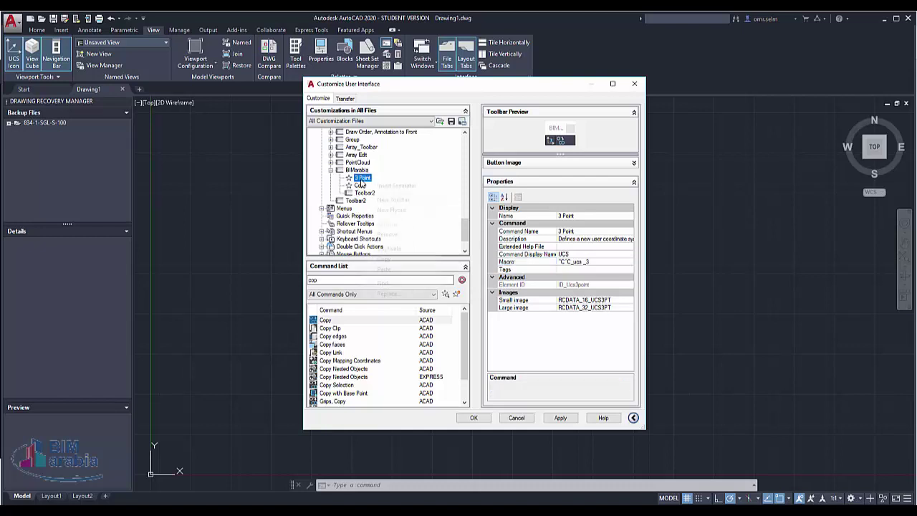
right_click(362, 179)
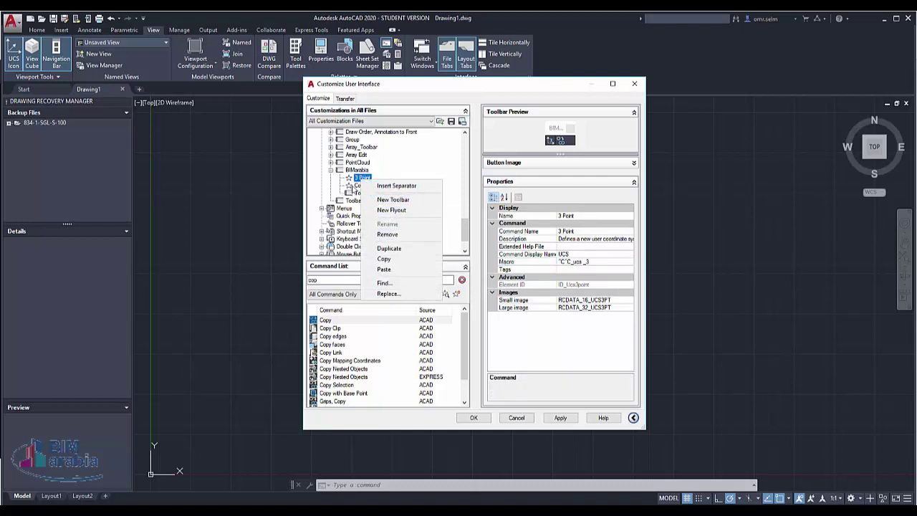
left_click(388, 248)
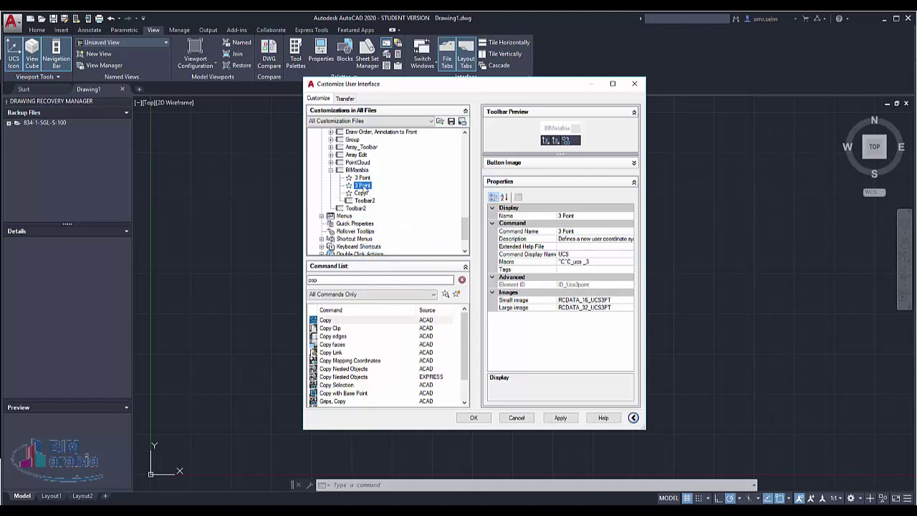
right_click(364, 187)
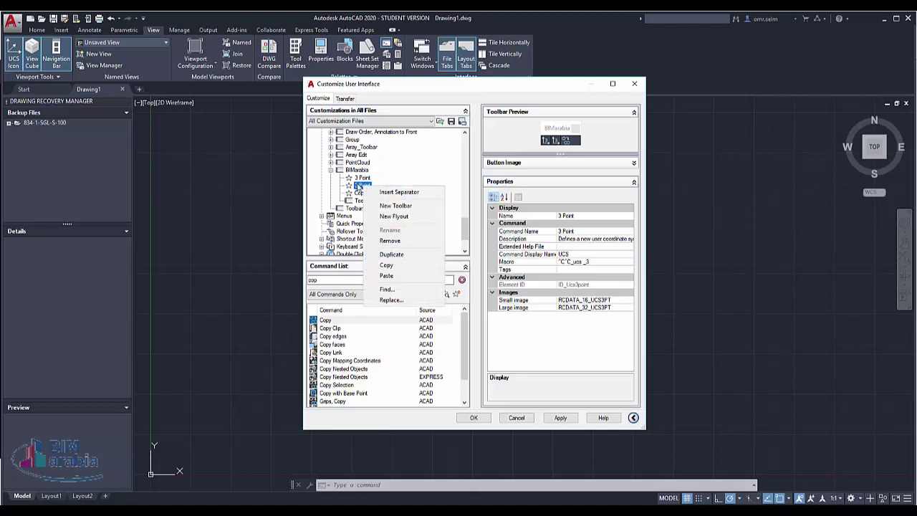
key("Escape")
Check the Copy button and BIMarabia toolbar context menus without changing anything
left_click(361, 193)
right_click(361, 195)
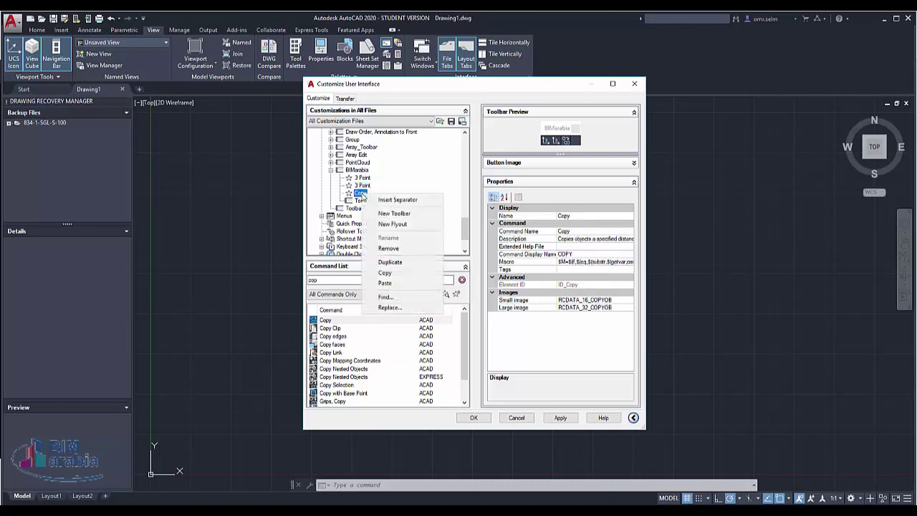
key("Escape")
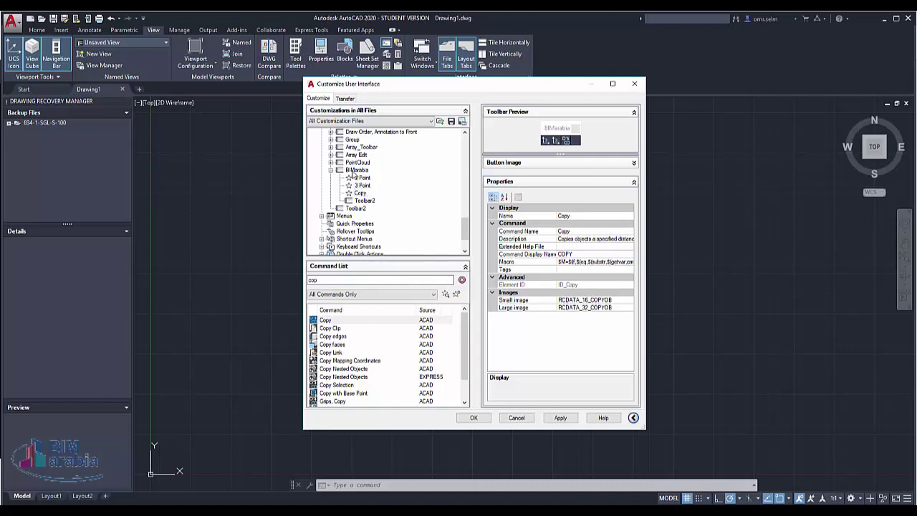
left_click(355, 170)
right_click(360, 179)
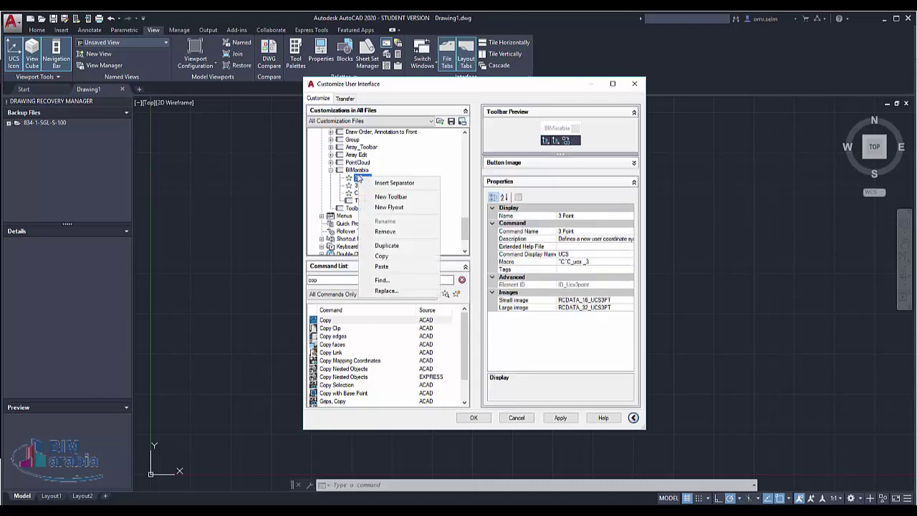
right_click(355, 172)
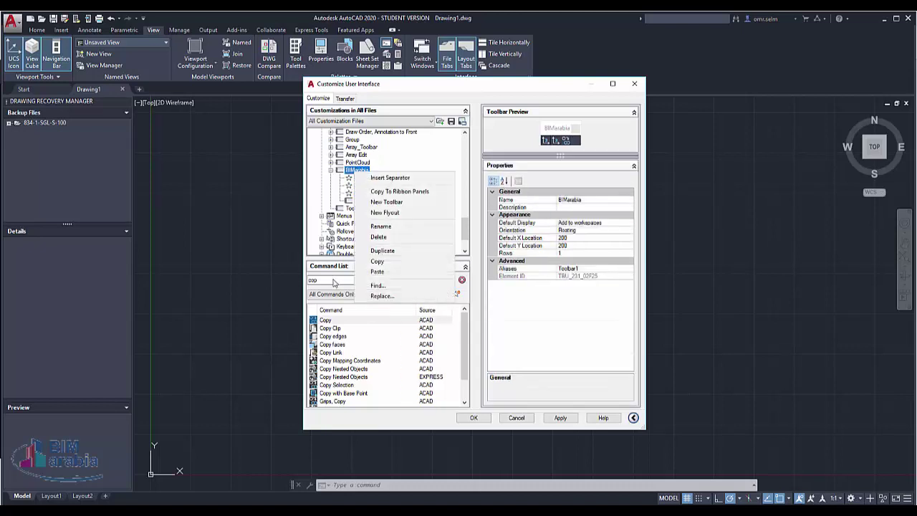
left_click(333, 282)
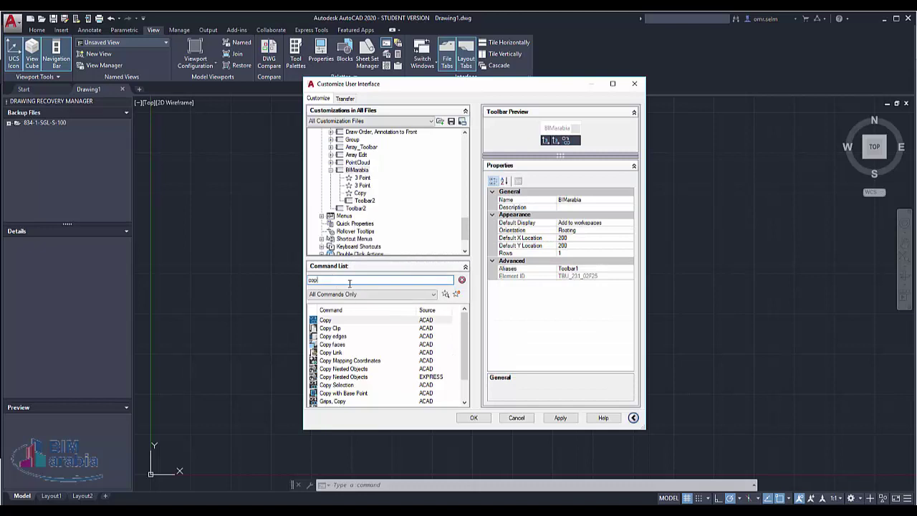
Create a new custom command named xyzz and place it first on BIMarabia
left_click(457, 294)
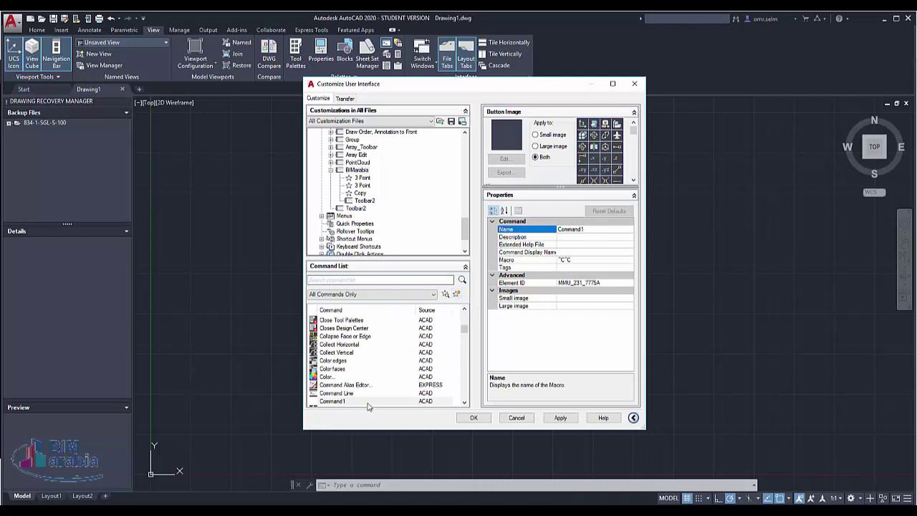
left_click(367, 402)
left_click(368, 403)
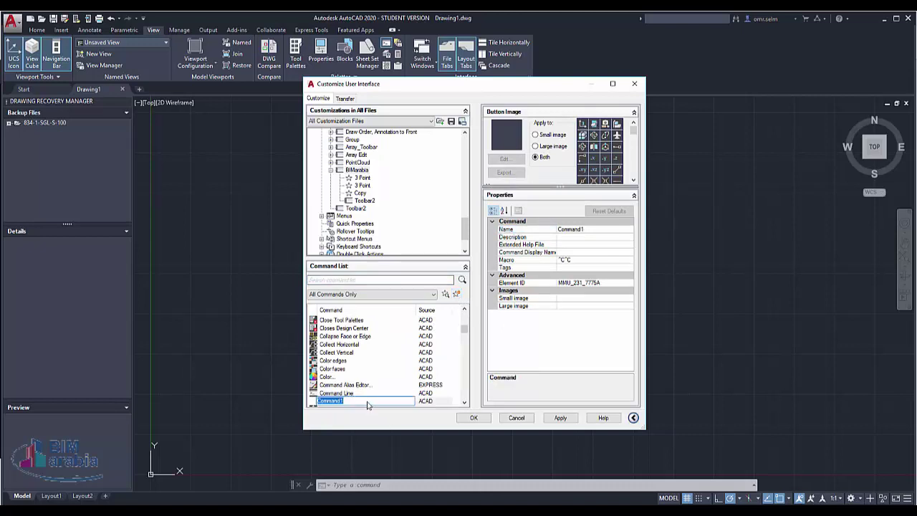
type("K")
key("Return")
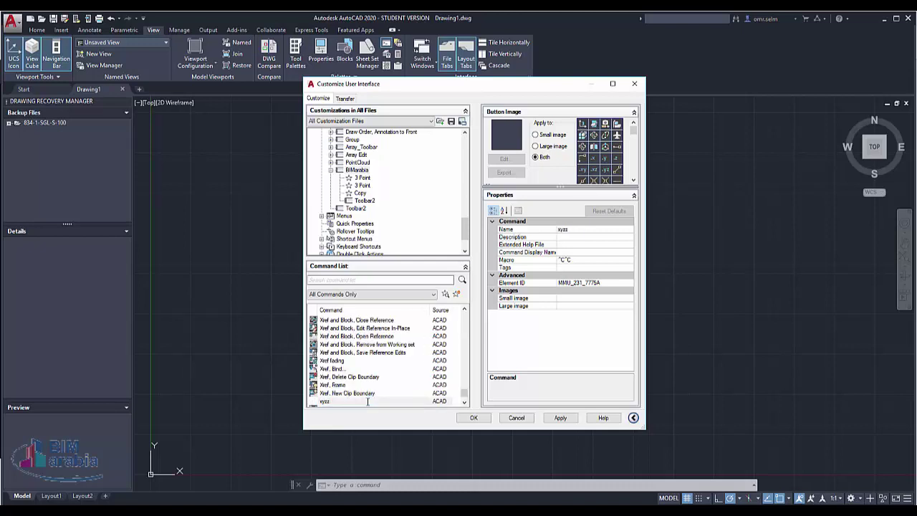
mouse_move(323, 406)
left_mouse_down()
mouse_move(365, 140)
mouse_move(361, 233)
left_mouse_up()
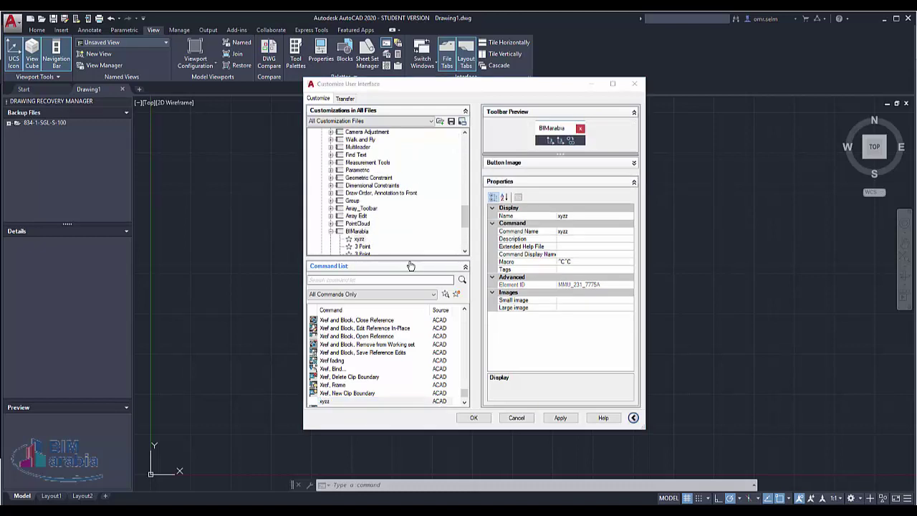
Review xyzz's Tags, Small image and Large image properties, then apply the customization
left_click(533, 271)
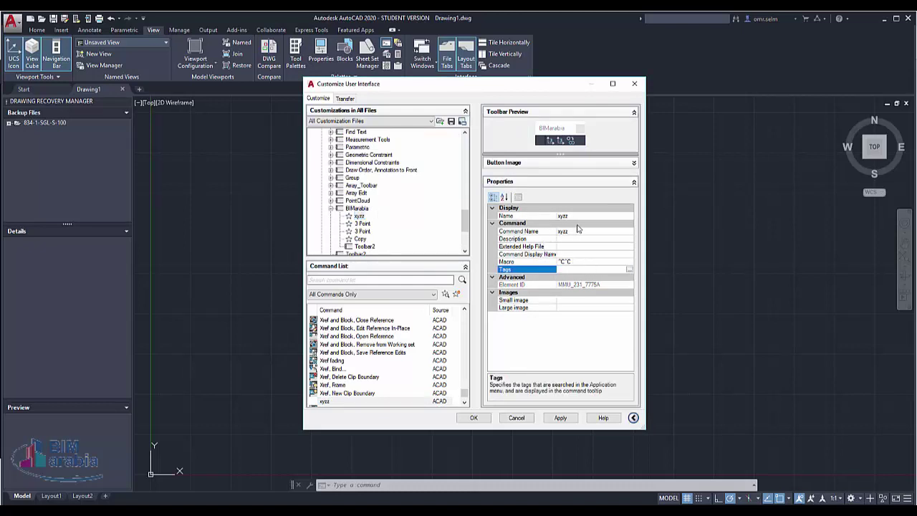
left_click(568, 302)
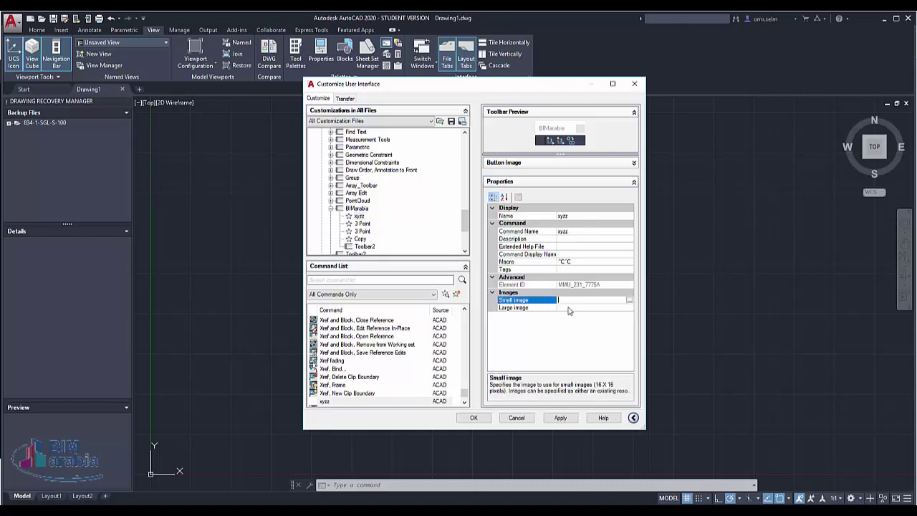
left_click(569, 307)
left_click(560, 418)
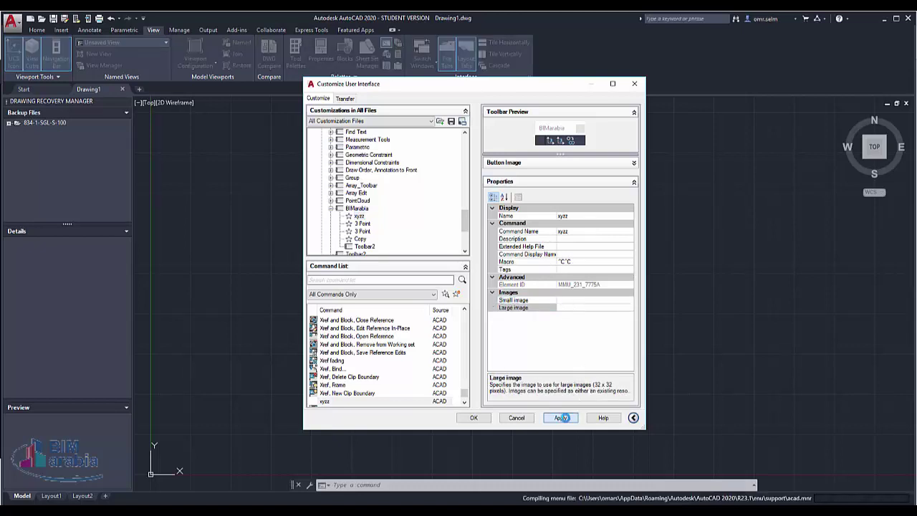
Close the CUI dialog with OK and confirm BIMarabia is ticked in the toolbar list
left_click(475, 418)
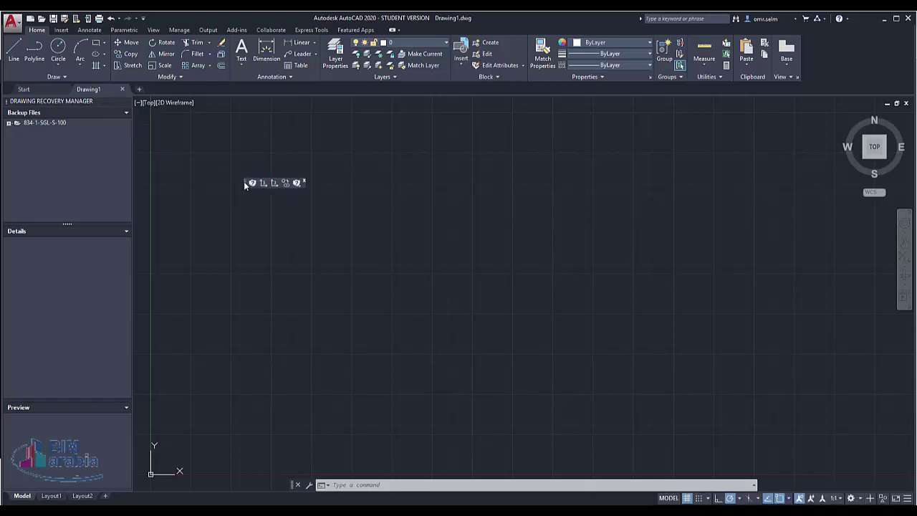
right_click(246, 184)
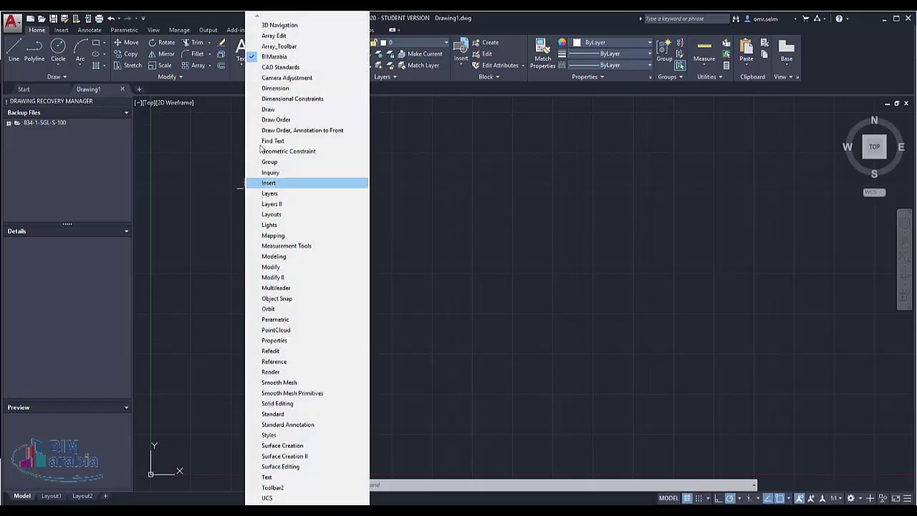
Define a new UCS with BIMarabia's 3 Point button by picking origin, X and Y points
left_click(218, 143)
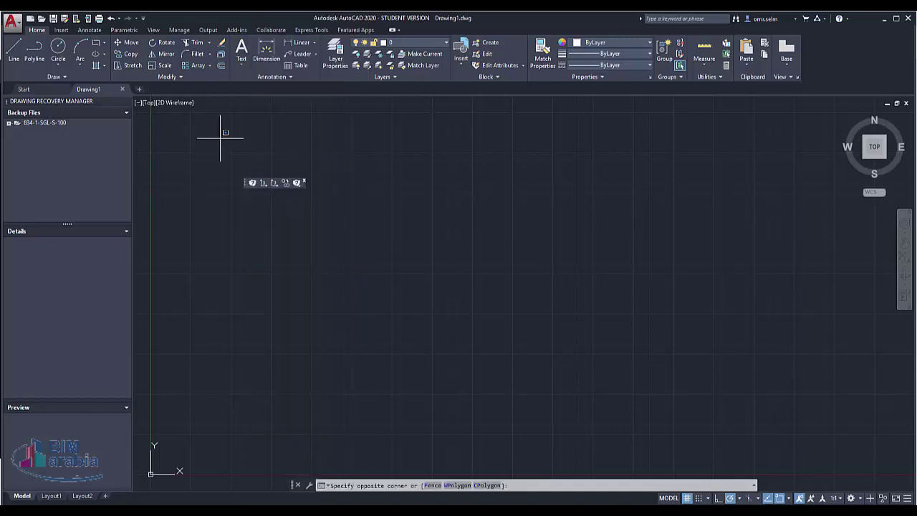
left_click(263, 181)
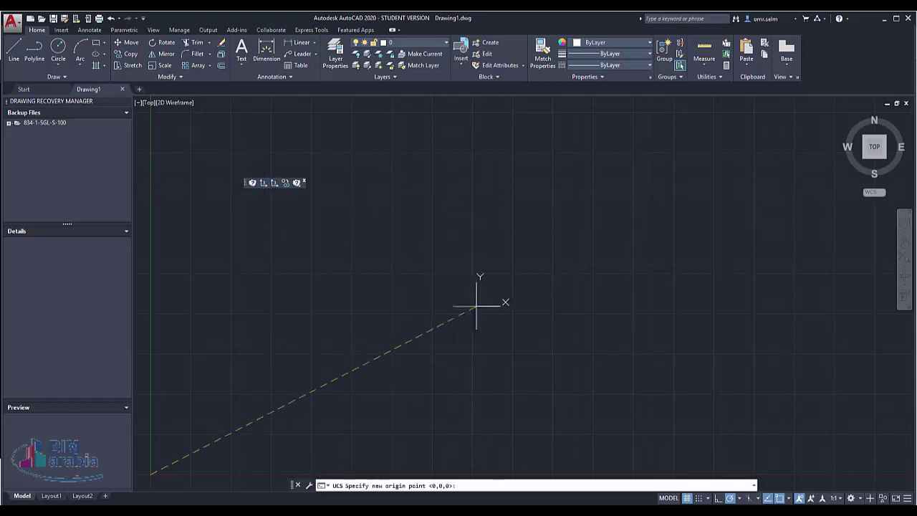
left_click(267, 357)
left_click(395, 271)
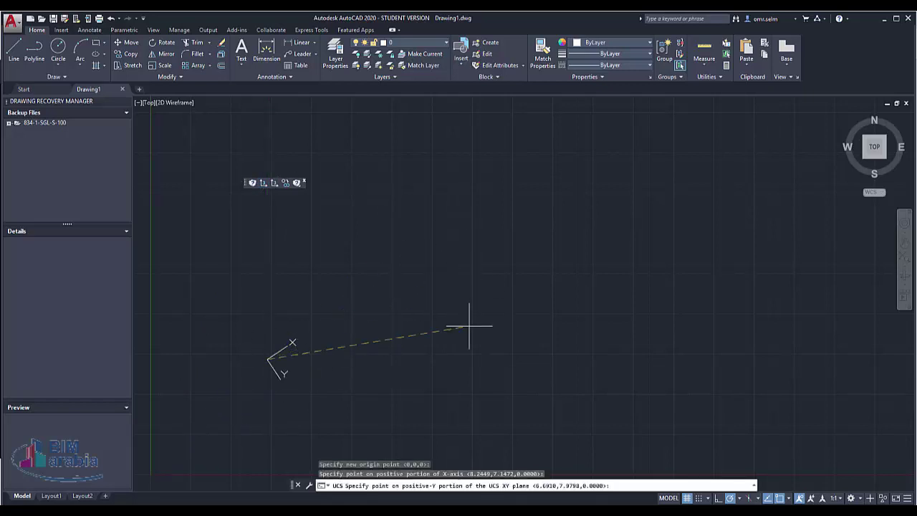
left_click(473, 430)
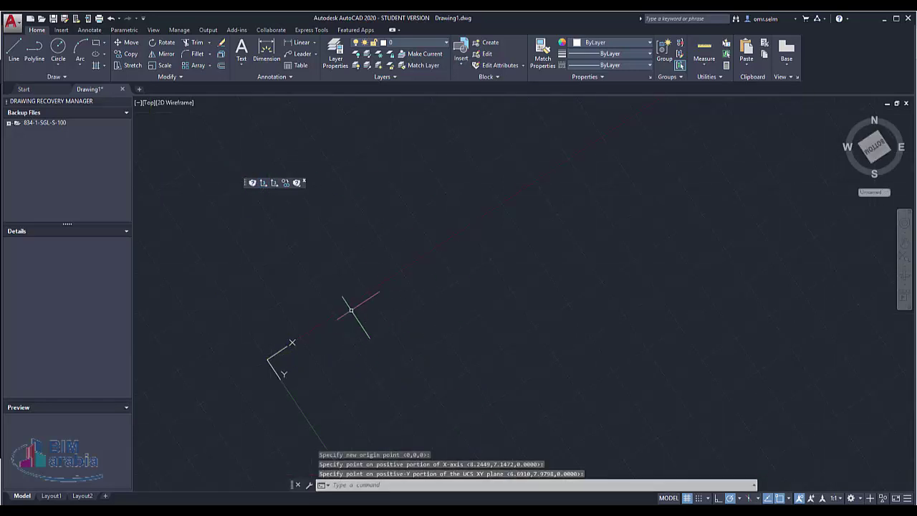